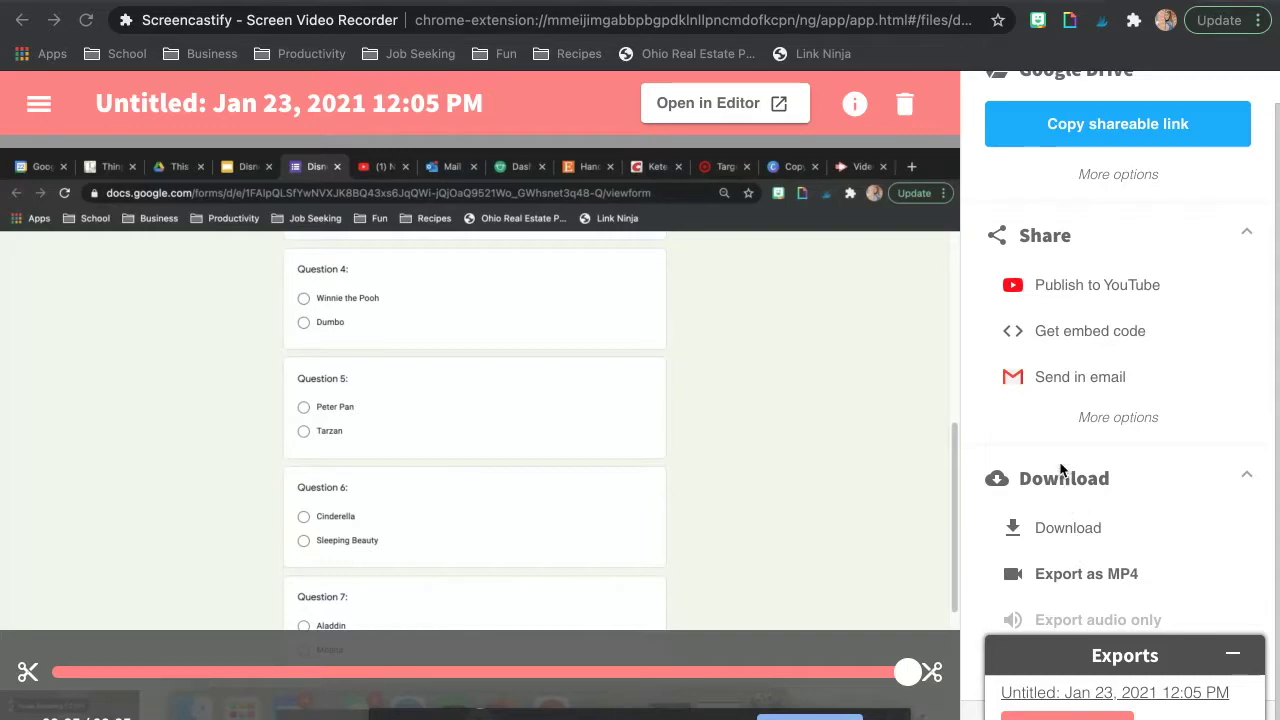
# - Export the screen recording as an animated GIF after collapsing the exports pop-up
pyautogui.click(1232, 653)
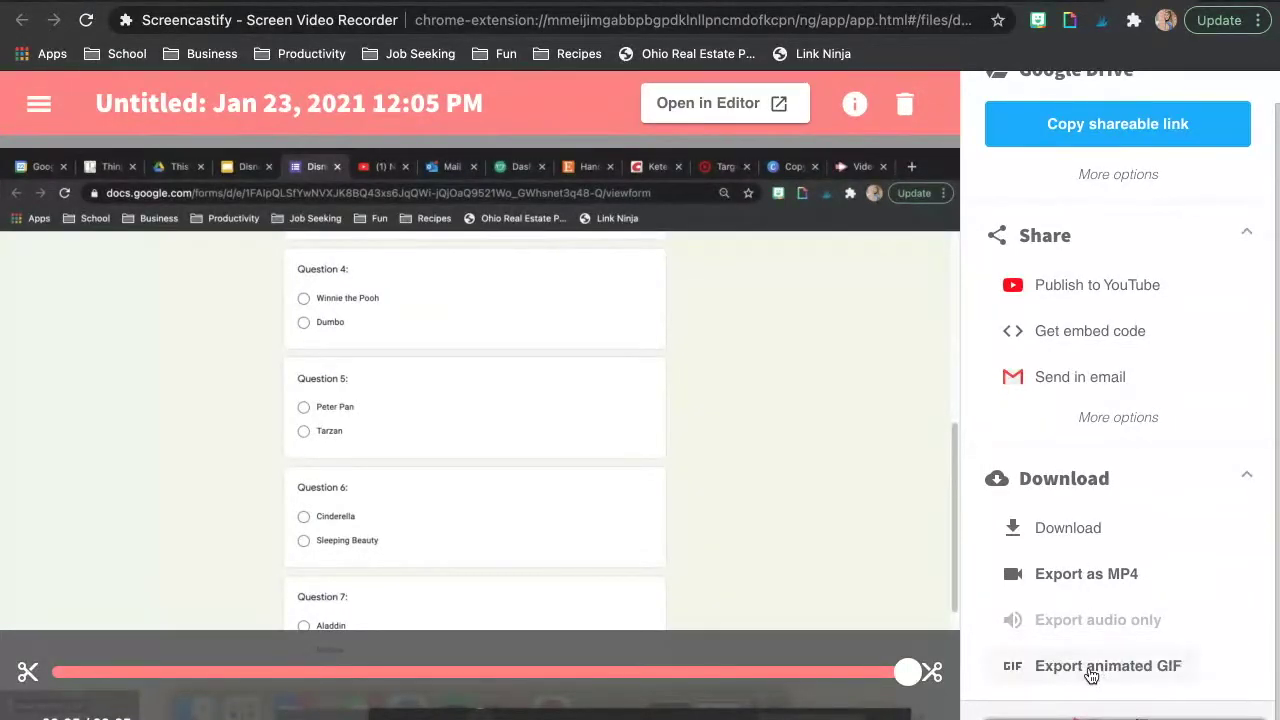
pyautogui.click(1040, 665)
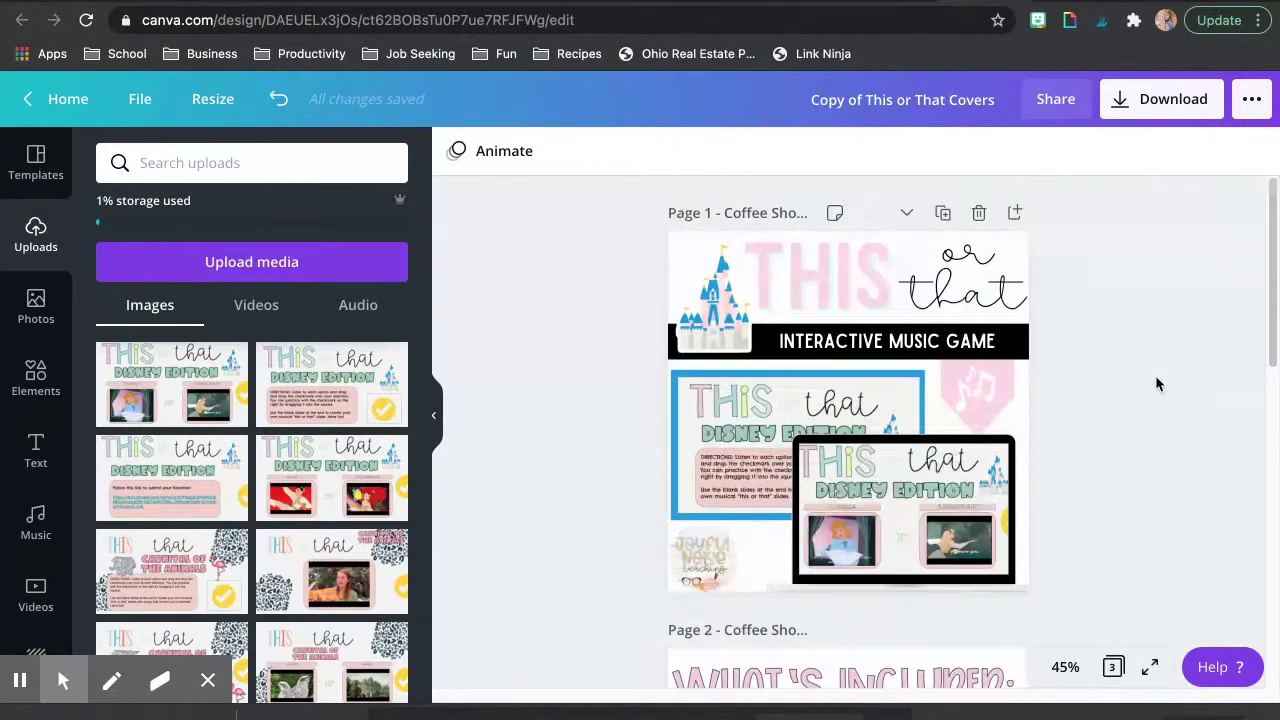
# - In Canva, upload the exported recording from the Downloads folder and place it inside page 3's laptop frame
pyautogui.scroll(-4, 1156, 382)
pyautogui.scroll(-5, 1157, 383)
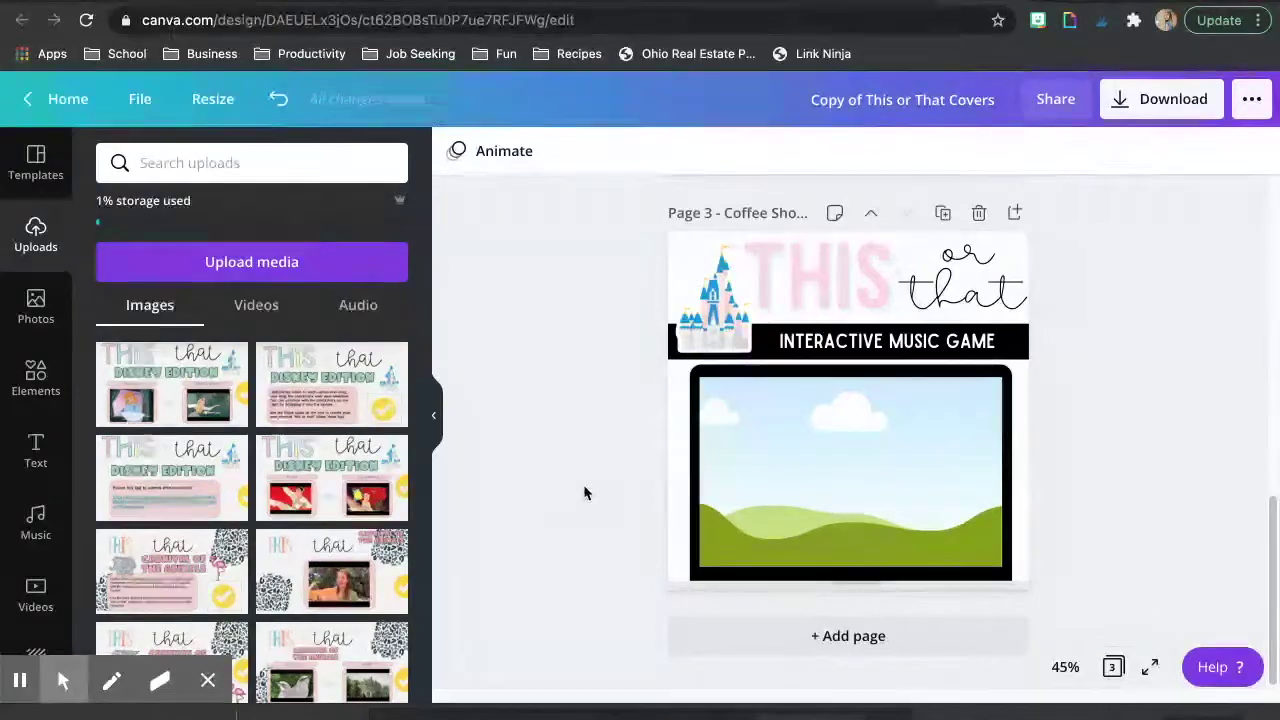
pyautogui.click(63, 680)
pyautogui.click(255, 261)
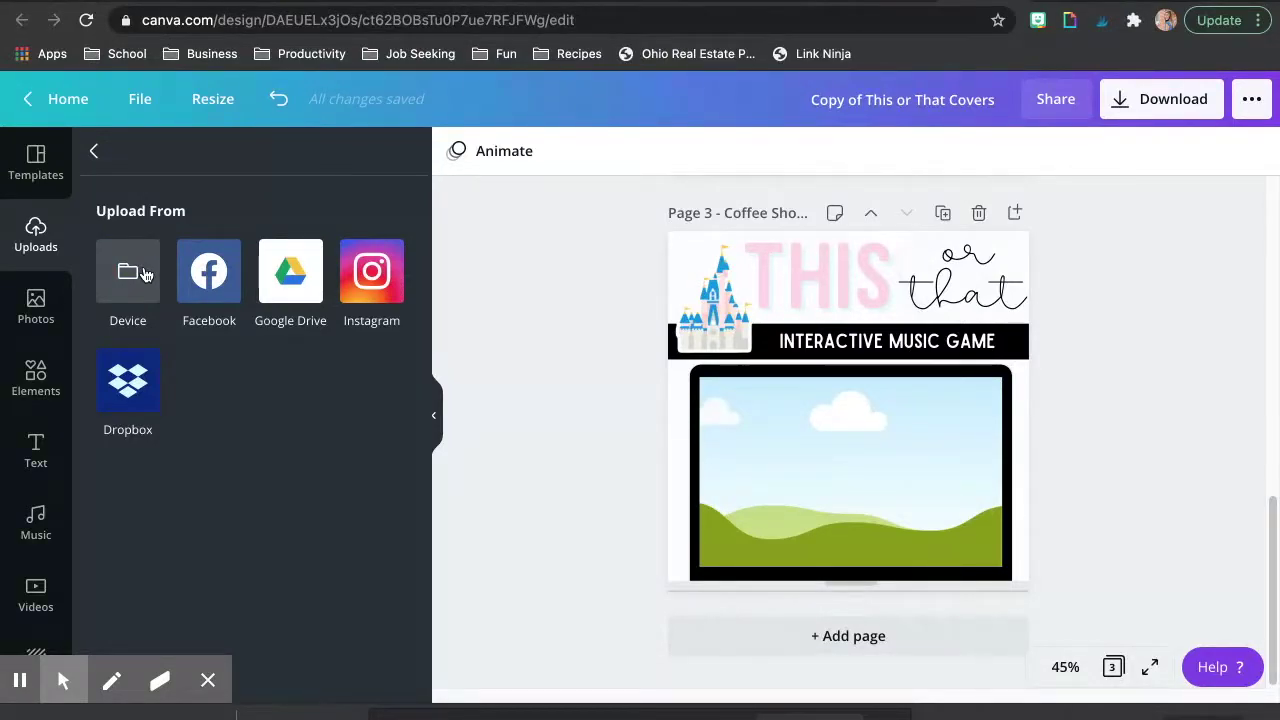
pyautogui.click(145, 274)
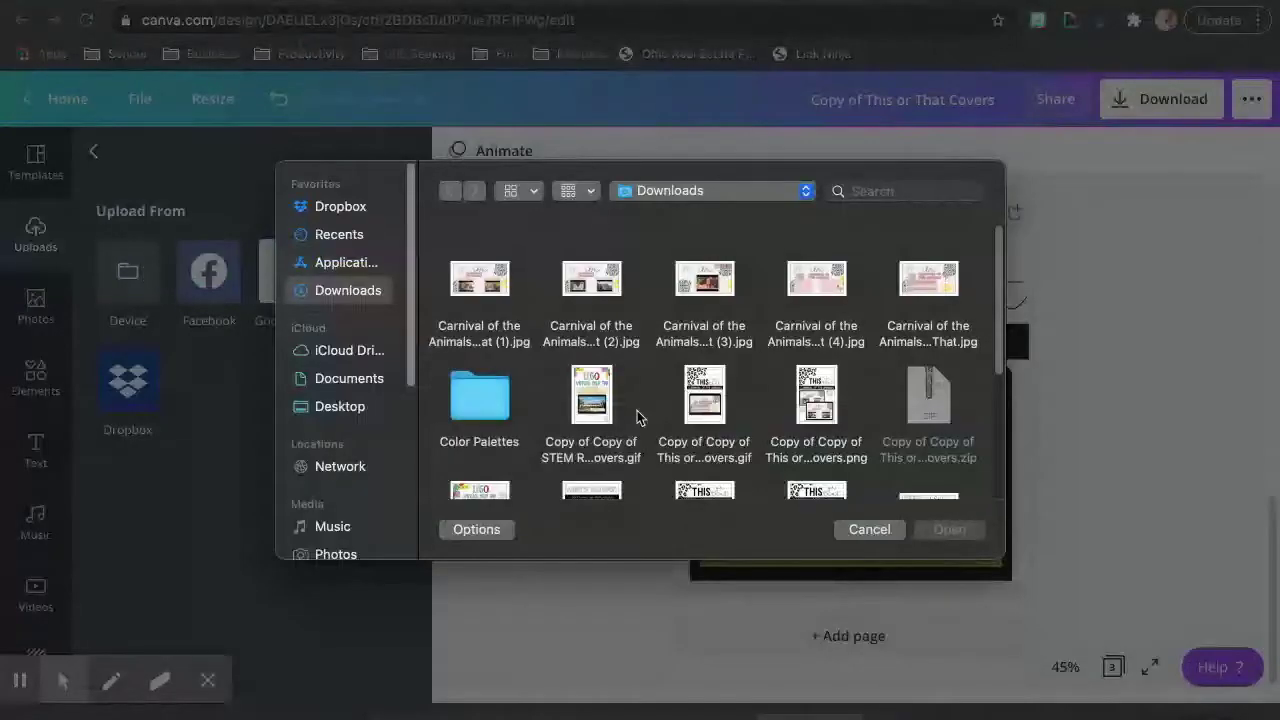
pyautogui.scroll(-3, 566, 388)
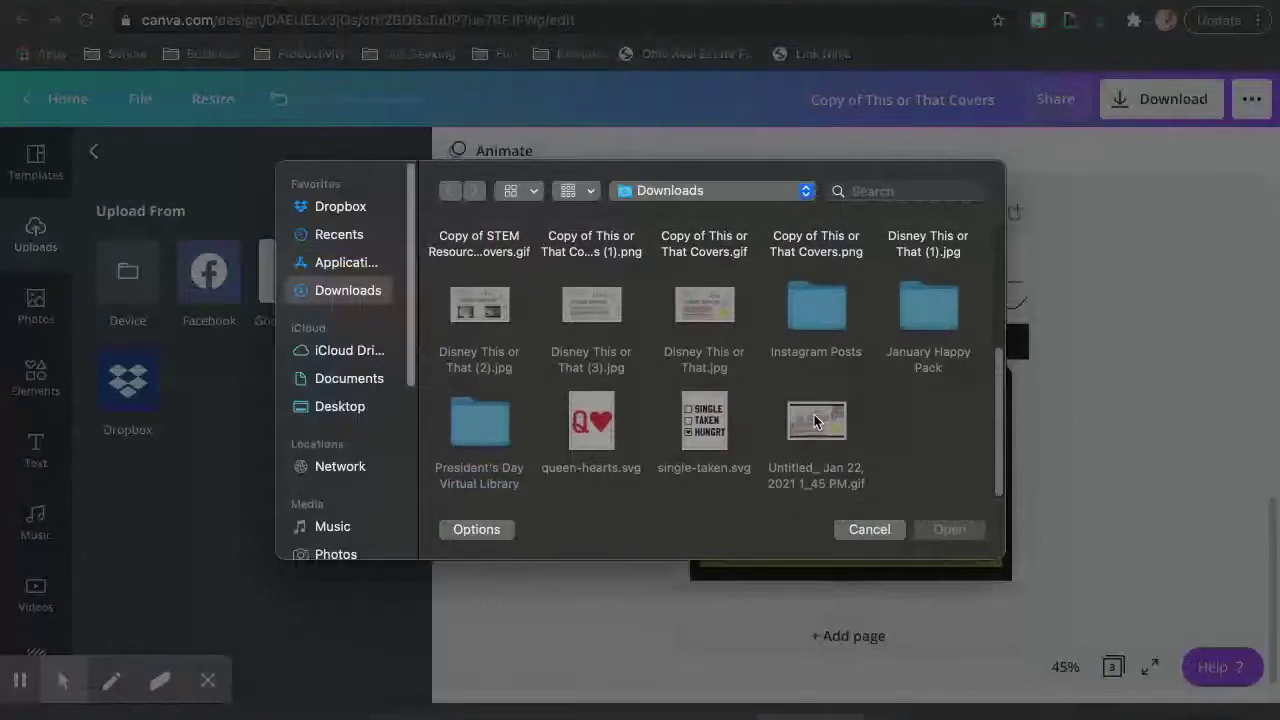
pyautogui.scroll(-2, 585, 430)
pyautogui.click(585, 430)
pyautogui.doubleClick(585, 430)
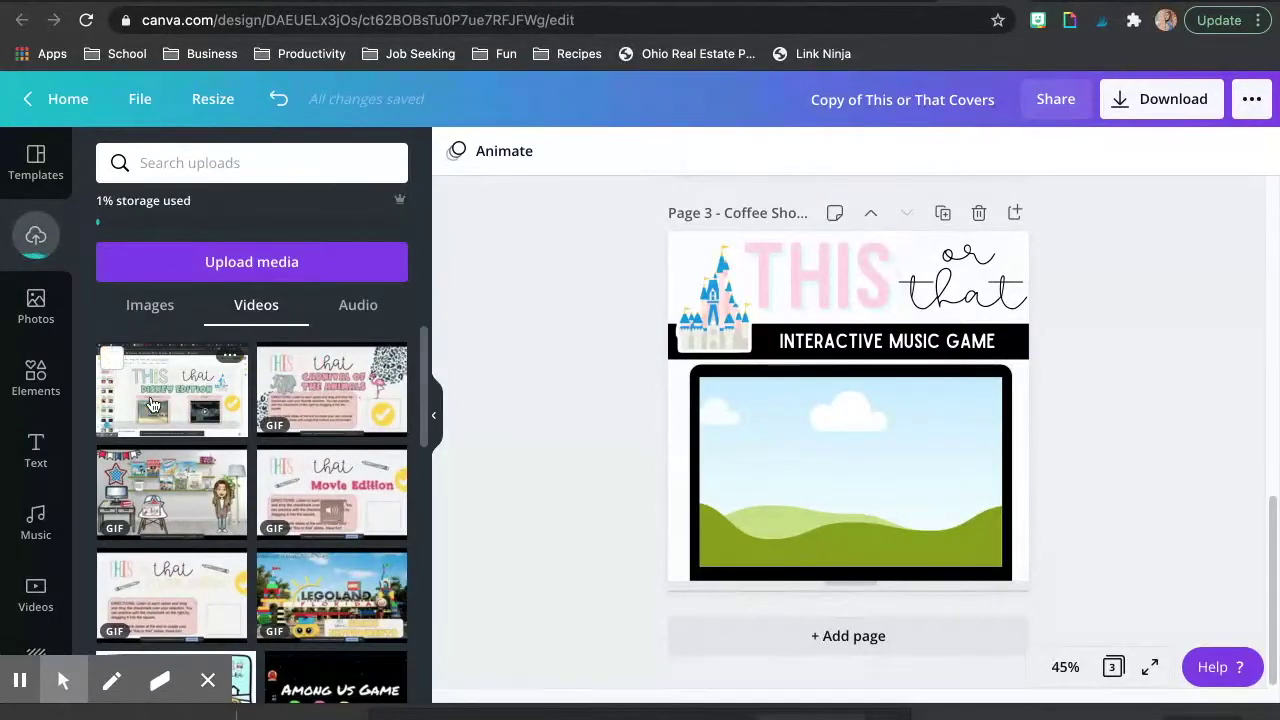
pyautogui.moveTo(152, 403); pyautogui.dragTo(808, 451)
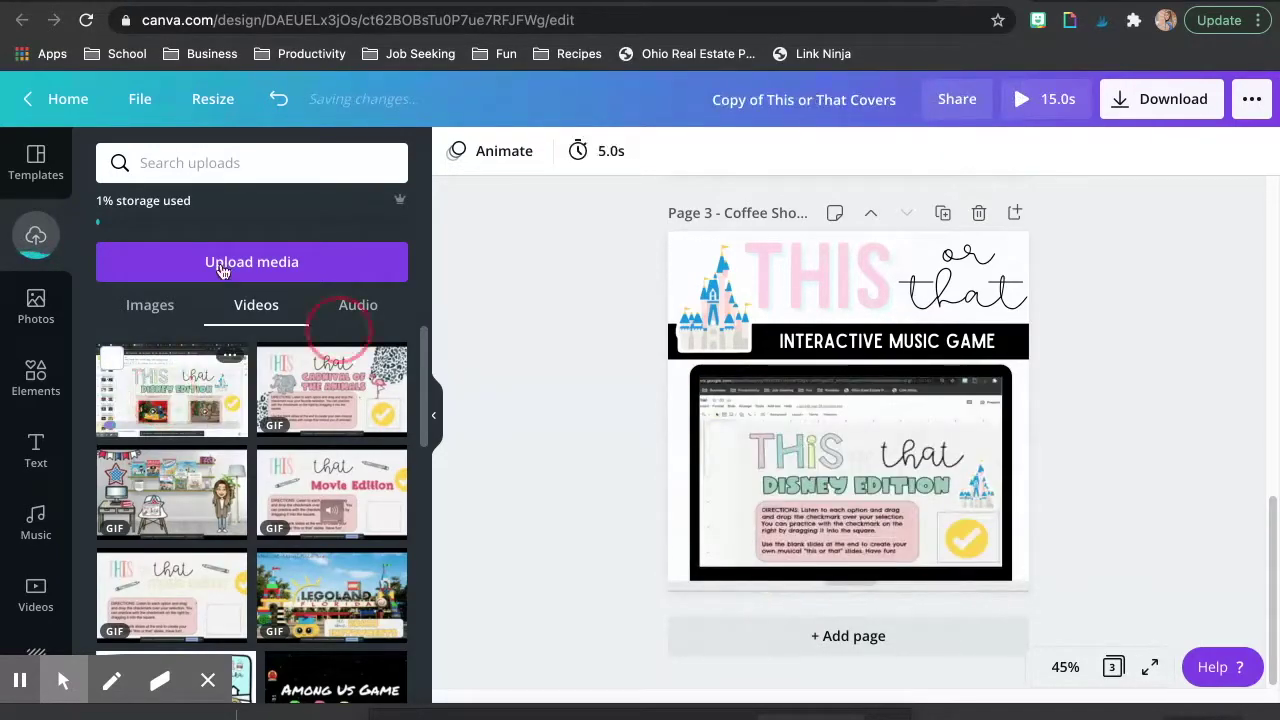
# - Browse the full Frames collection in the elements library and examine the computer, phone and laptop frames
pyautogui.click(30, 378)
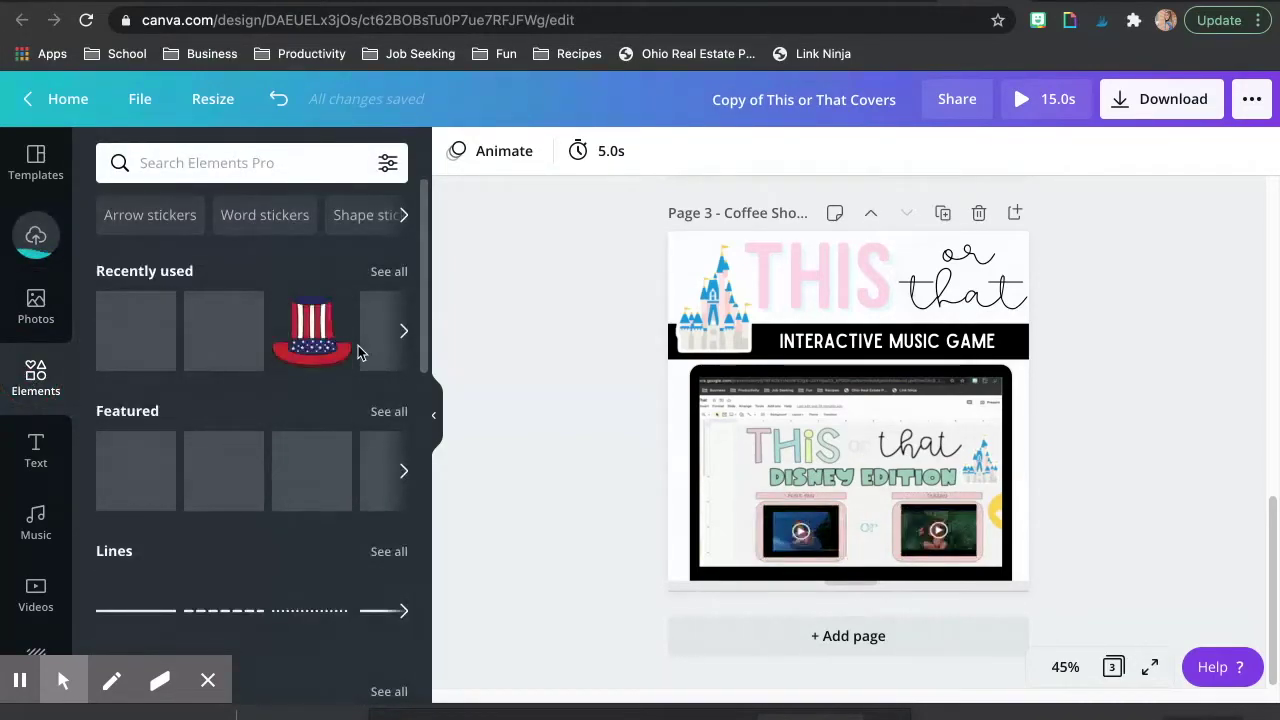
pyautogui.scroll(-3, 200, 440)
pyautogui.scroll(-3, 190, 447)
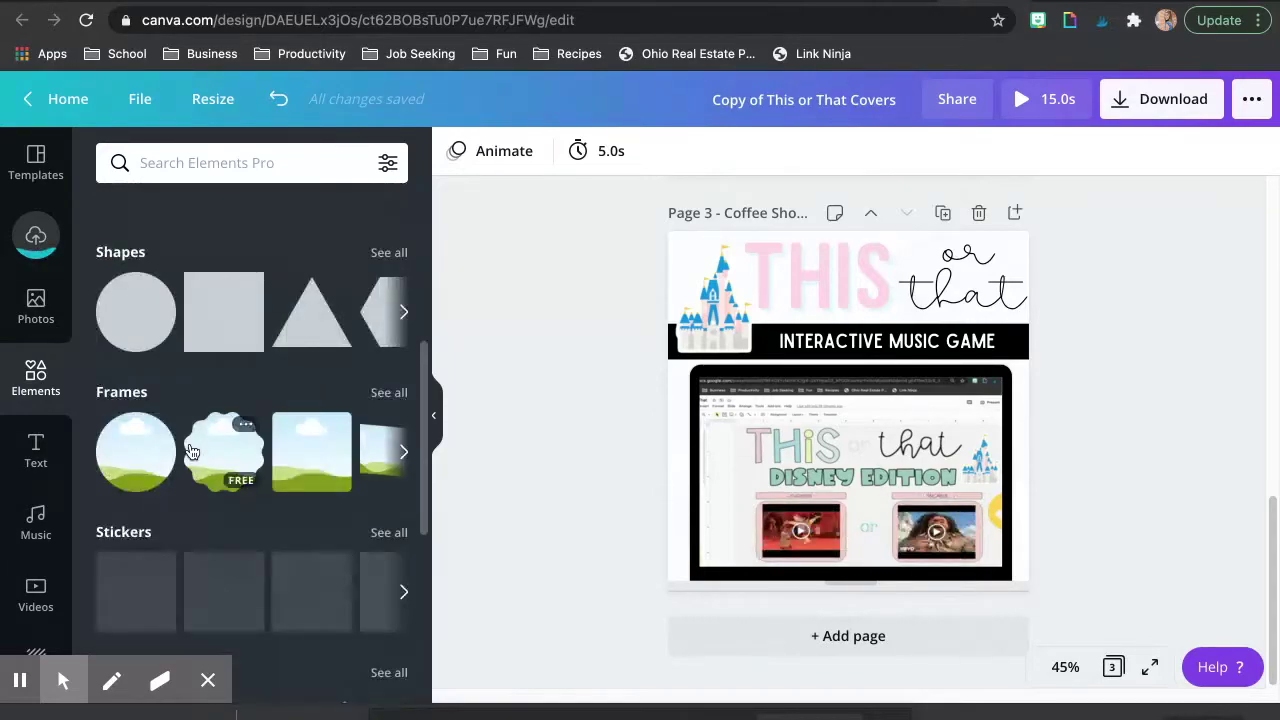
pyautogui.scroll(-1, 300, 380)
pyautogui.click(392, 366)
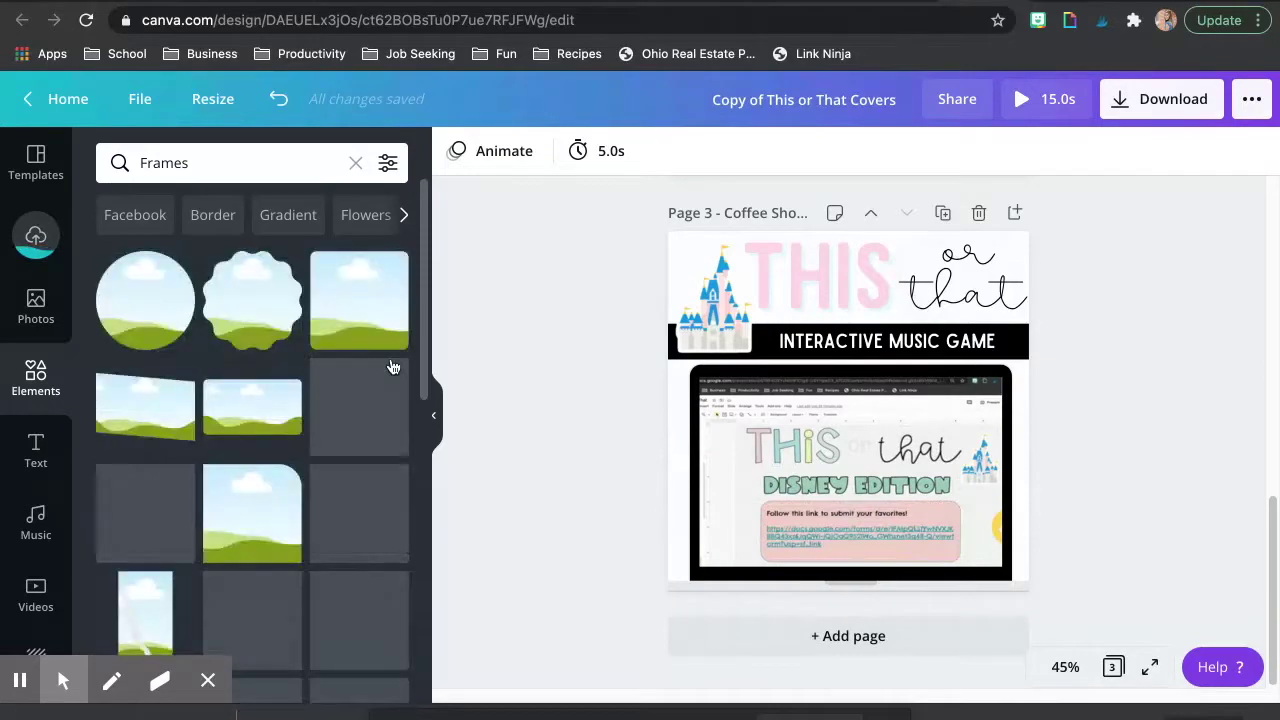
pyautogui.scroll(-3, 245, 430)
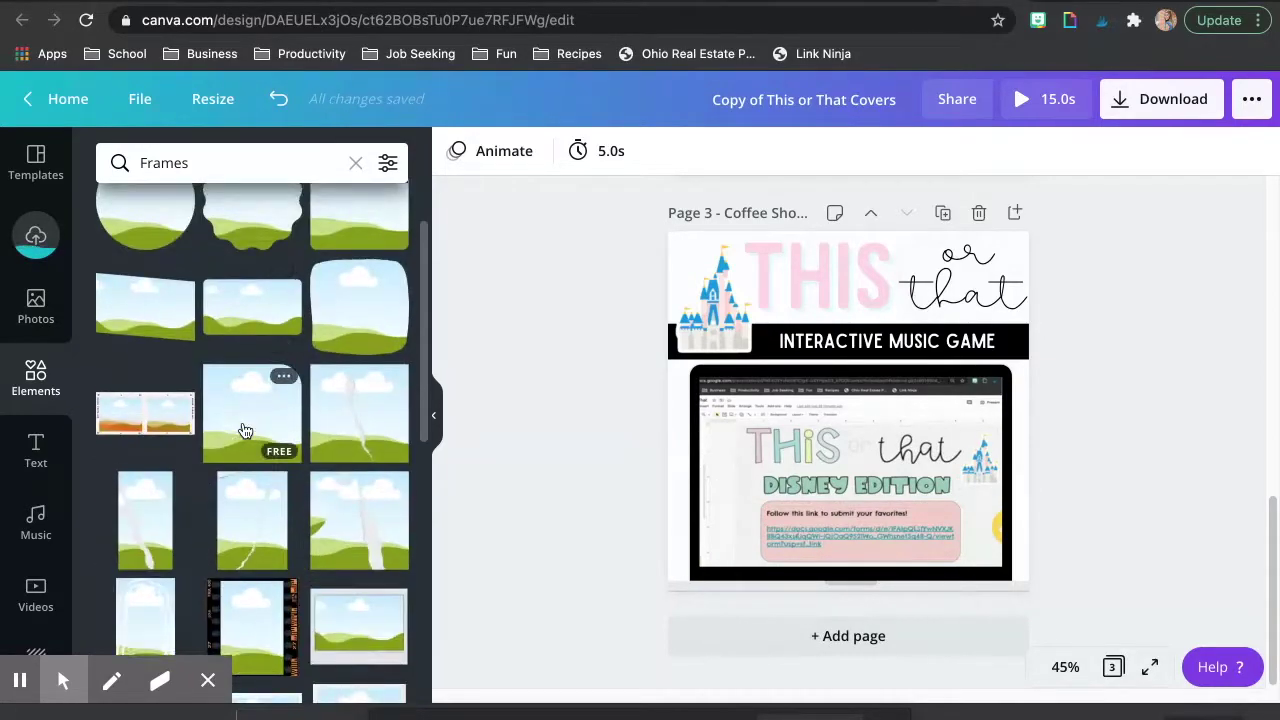
pyautogui.scroll(-3, 245, 430)
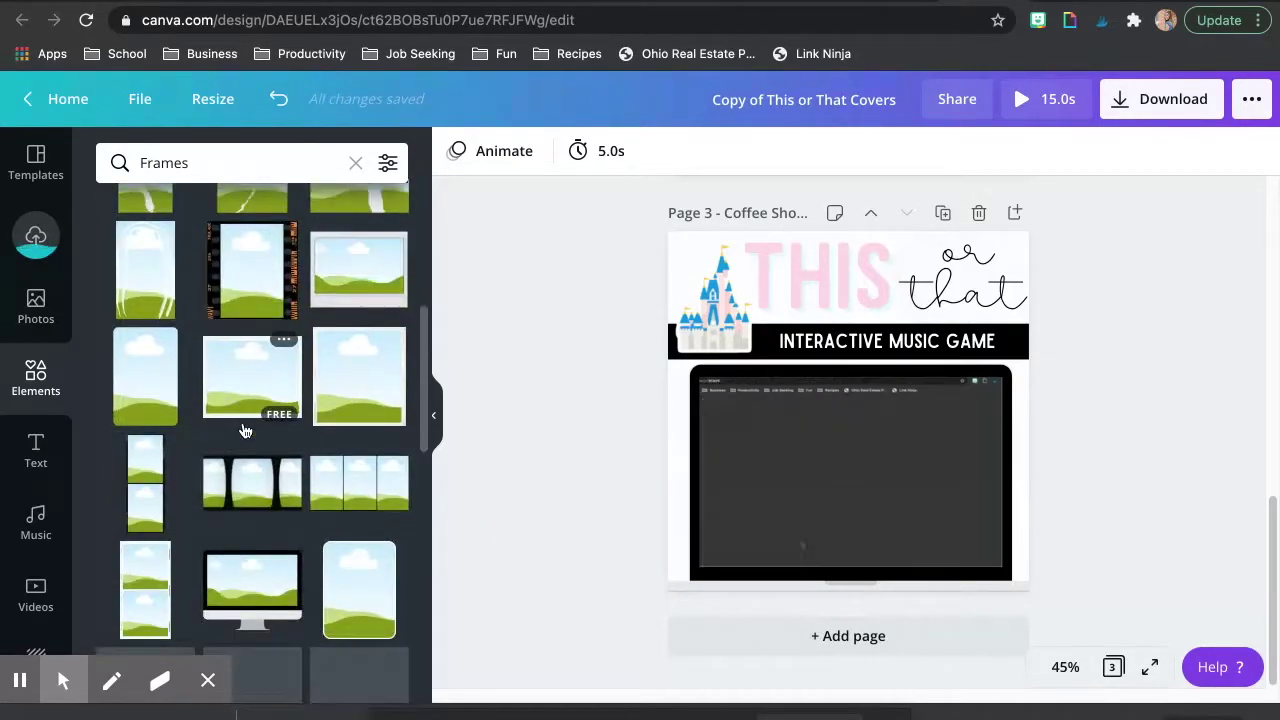
pyautogui.scroll(-1, 251, 488)
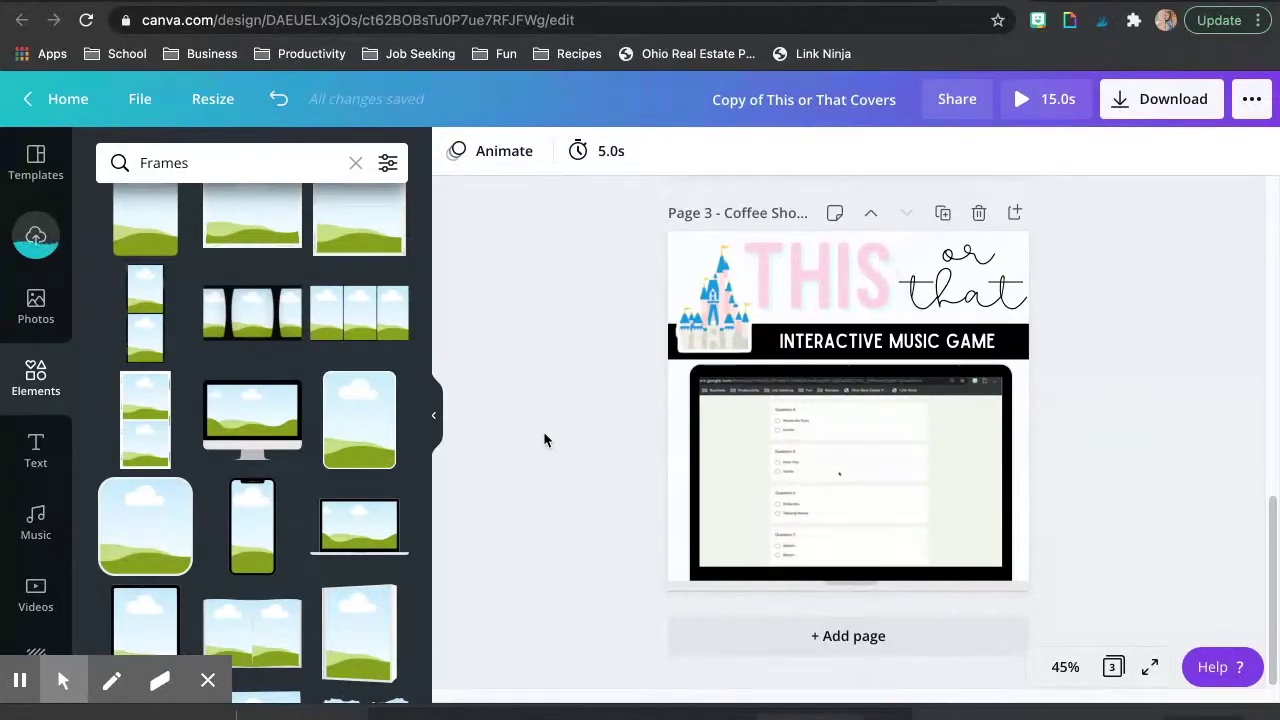
# - Download only page 3 of the design as a GIF and dismiss the saved-design message
pyautogui.click(1173, 103)
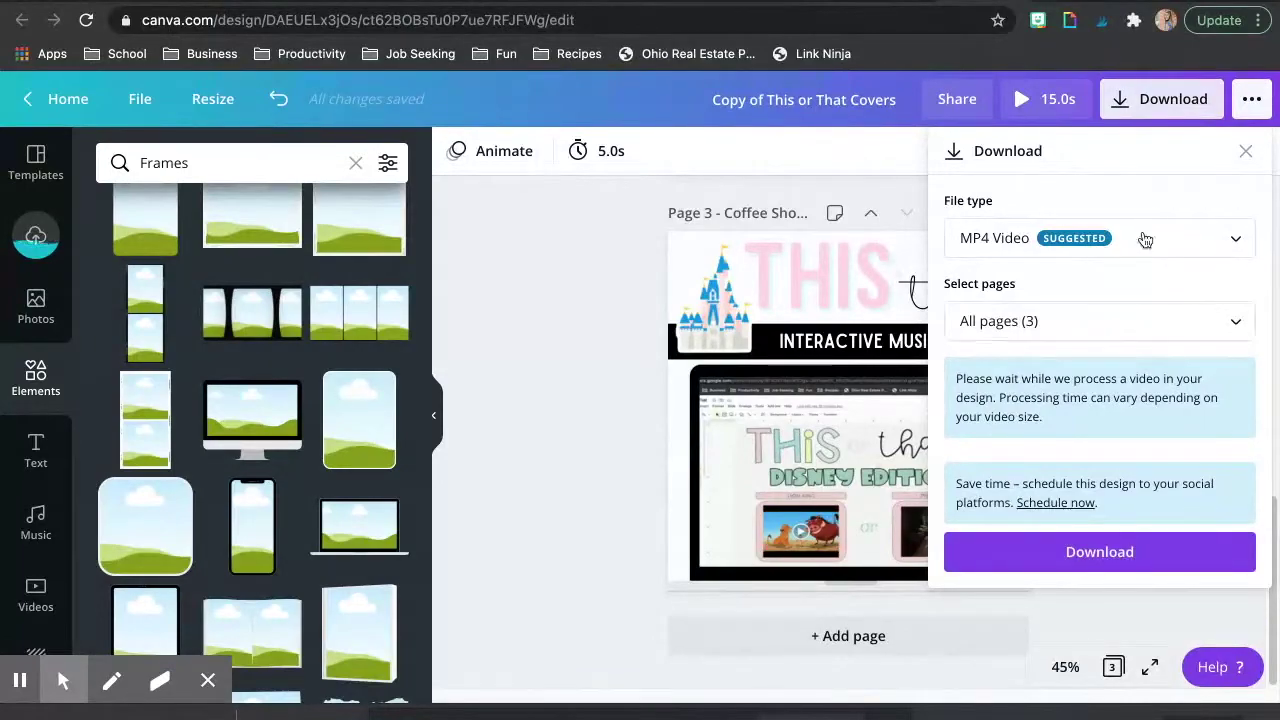
pyautogui.click(1143, 240)
pyautogui.click(1050, 420)
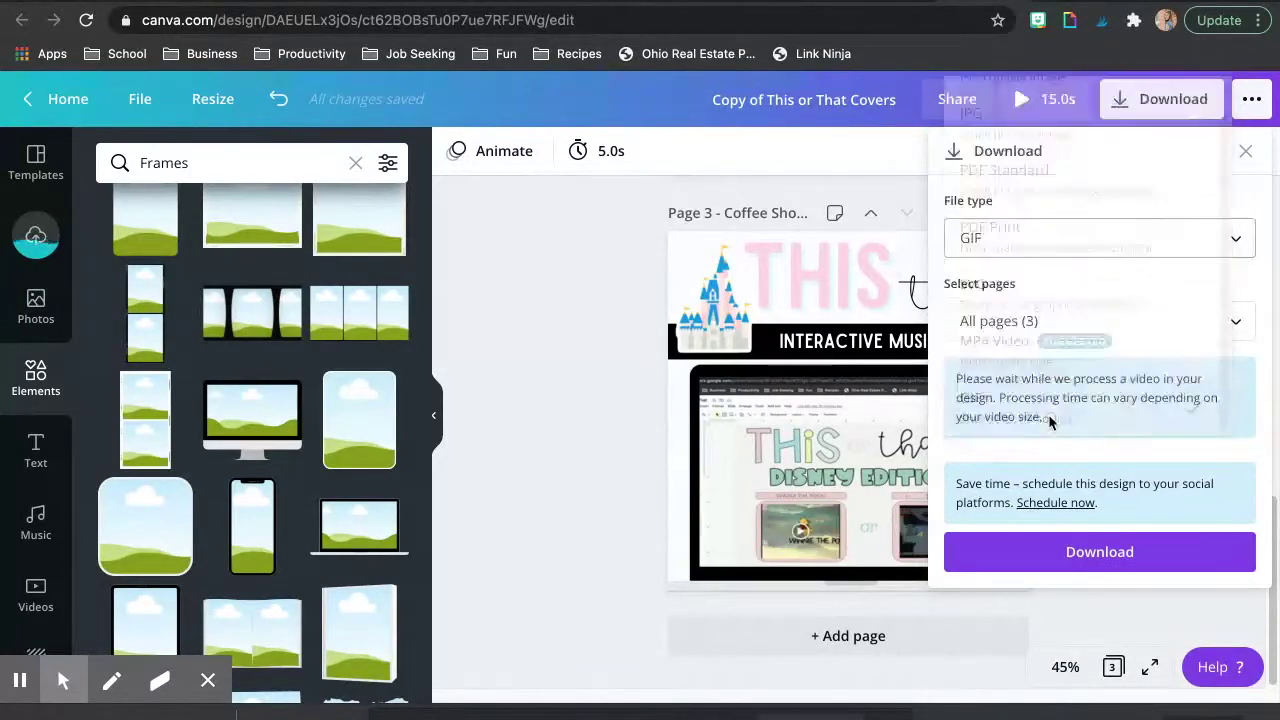
pyautogui.click(1077, 322)
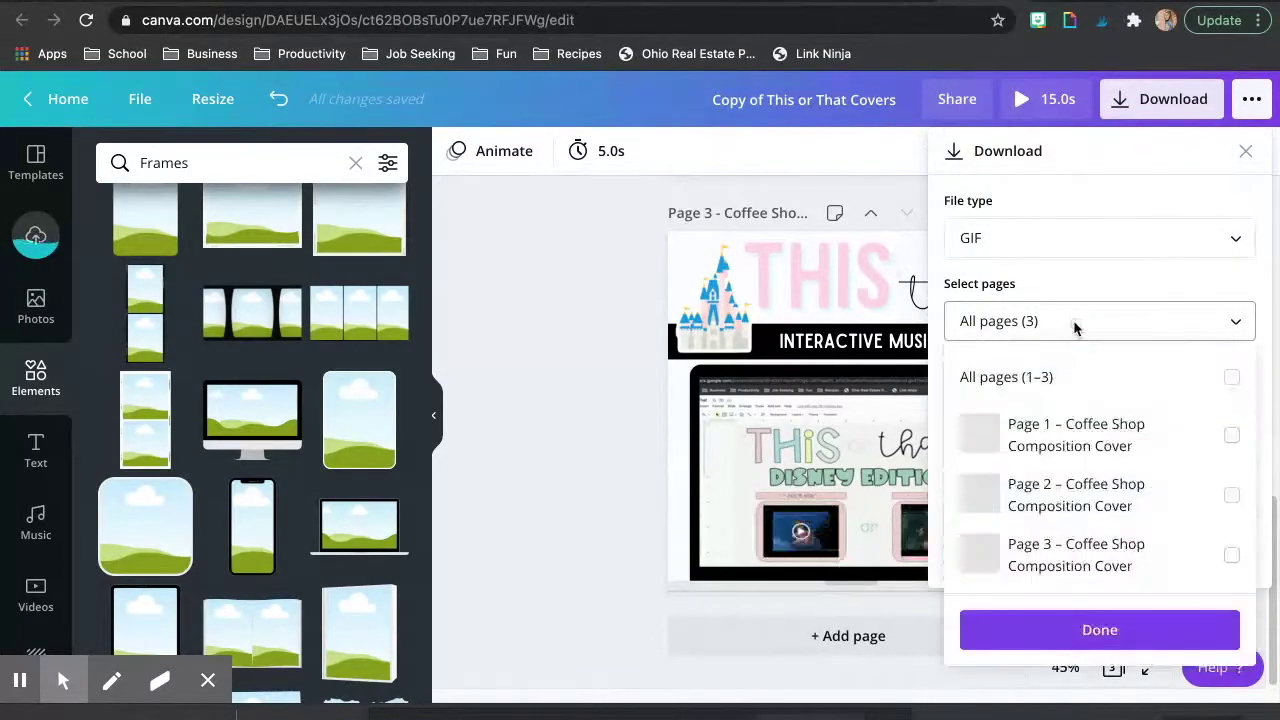
pyautogui.click(1055, 557)
pyautogui.click(1051, 645)
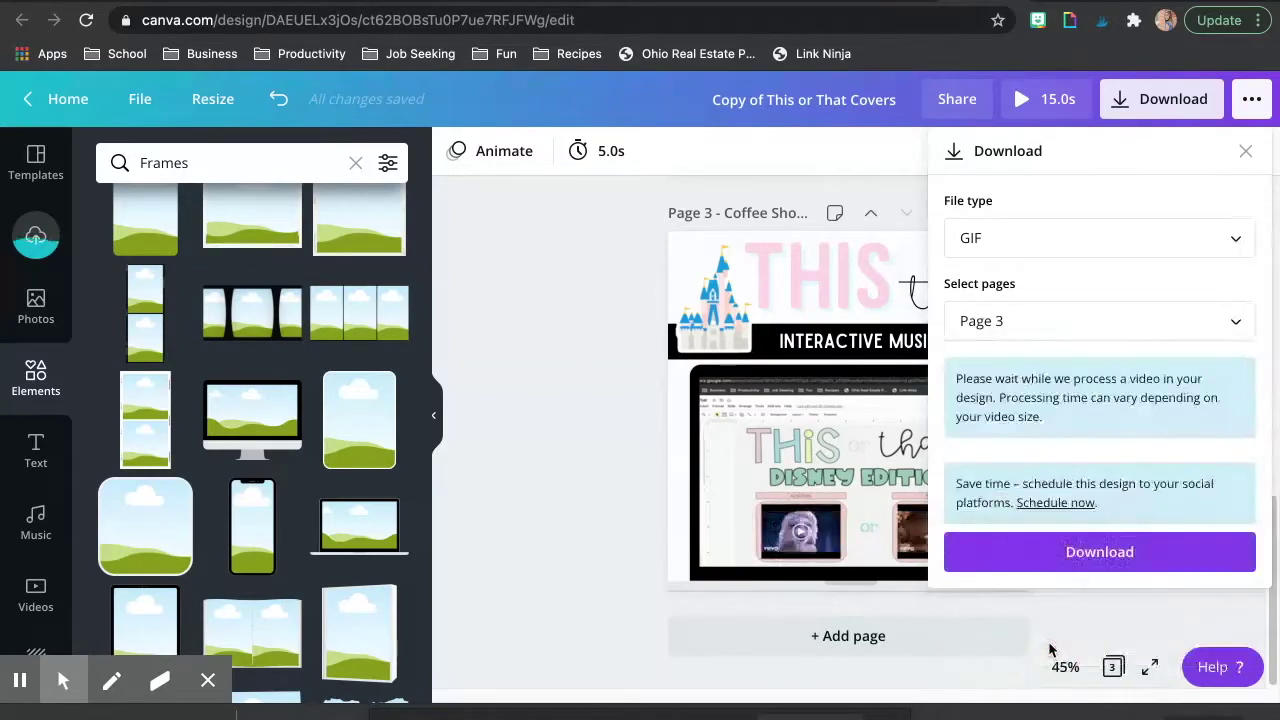
pyautogui.click(1046, 556)
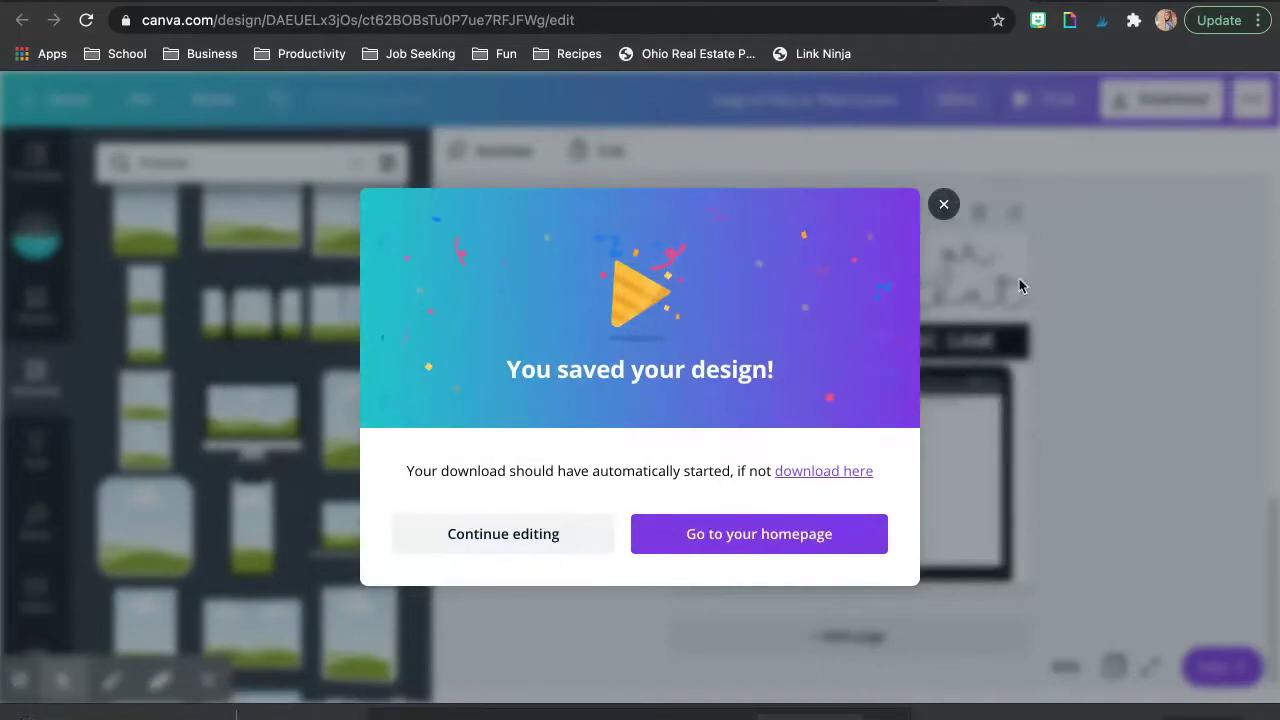
pyautogui.click(946, 208)
pyautogui.click(17, 688)
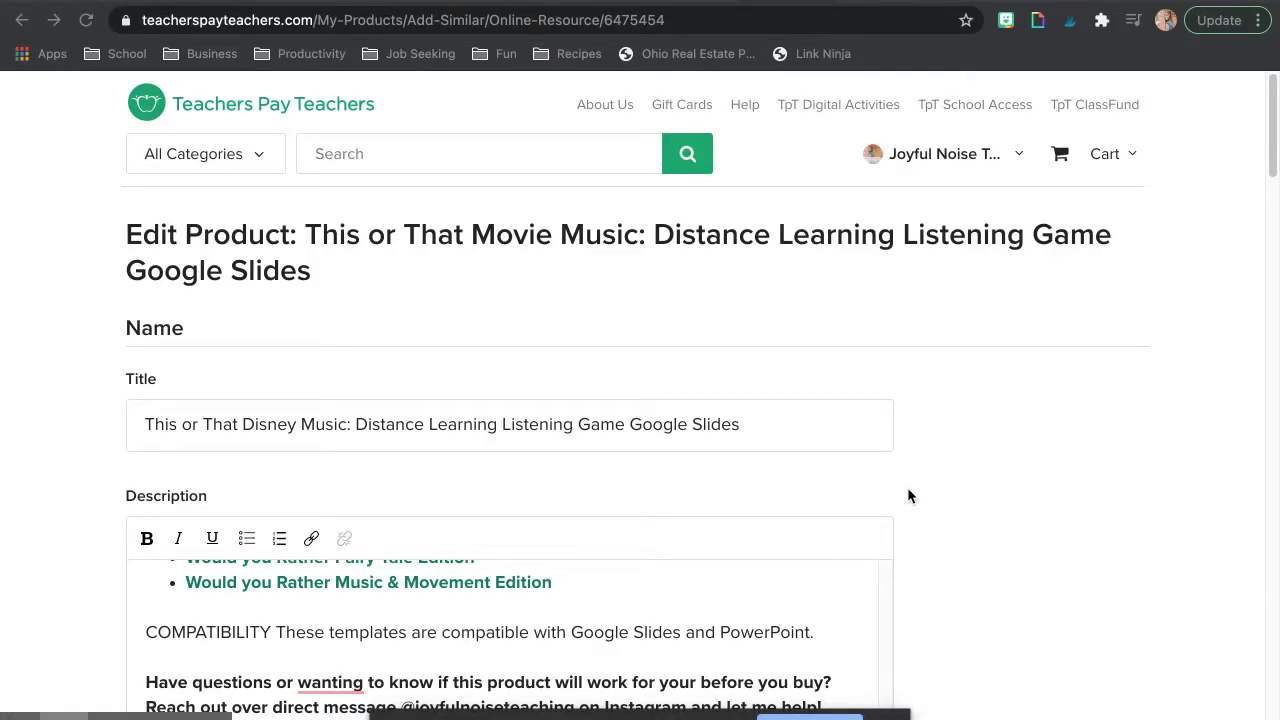
# - On the Teachers Pay Teachers product form, upload "Copy of This or That Covers (1).gif" from Downloads as the optional preview
pyautogui.scroll(-6, 908, 495)
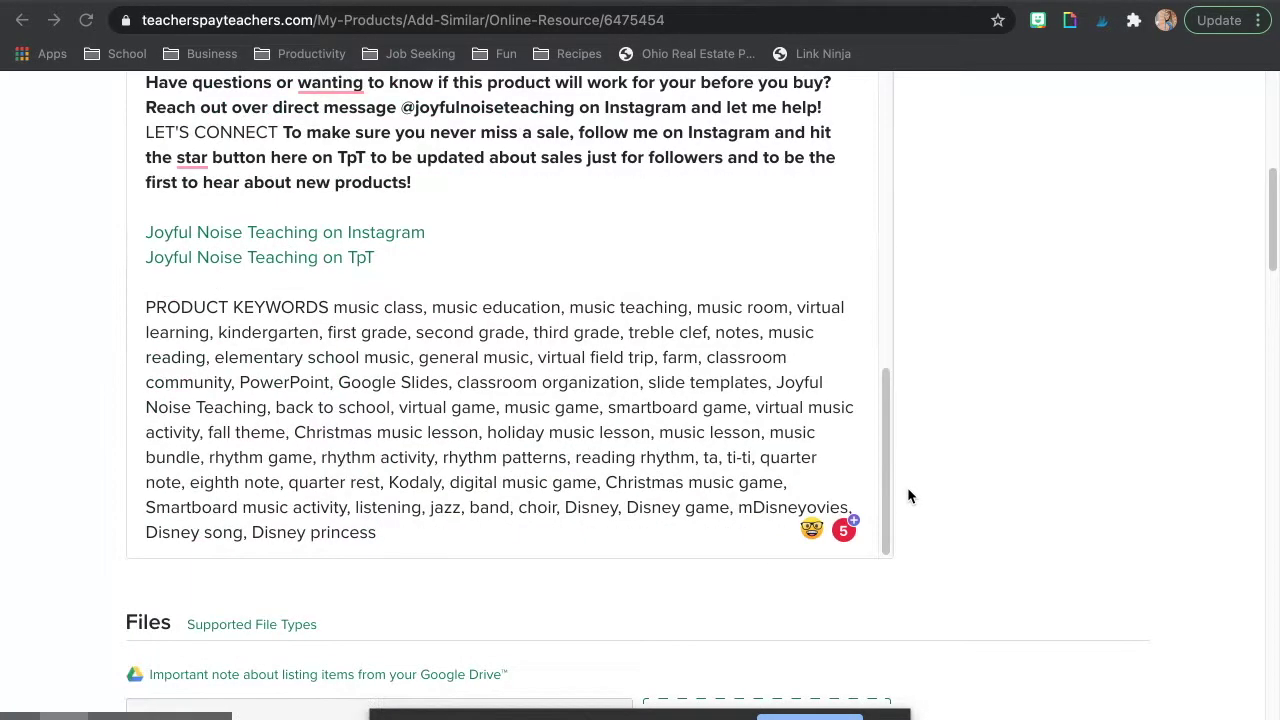
pyautogui.scroll(-5, 908, 495)
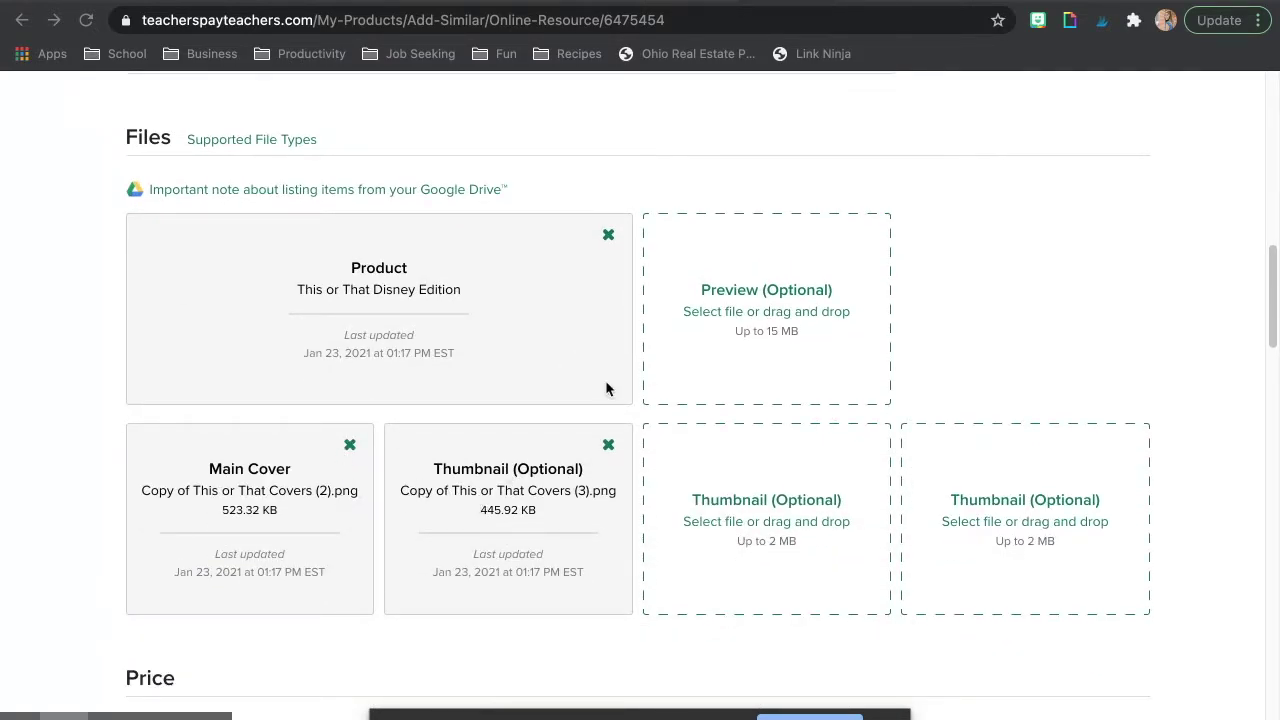
pyautogui.click(768, 289)
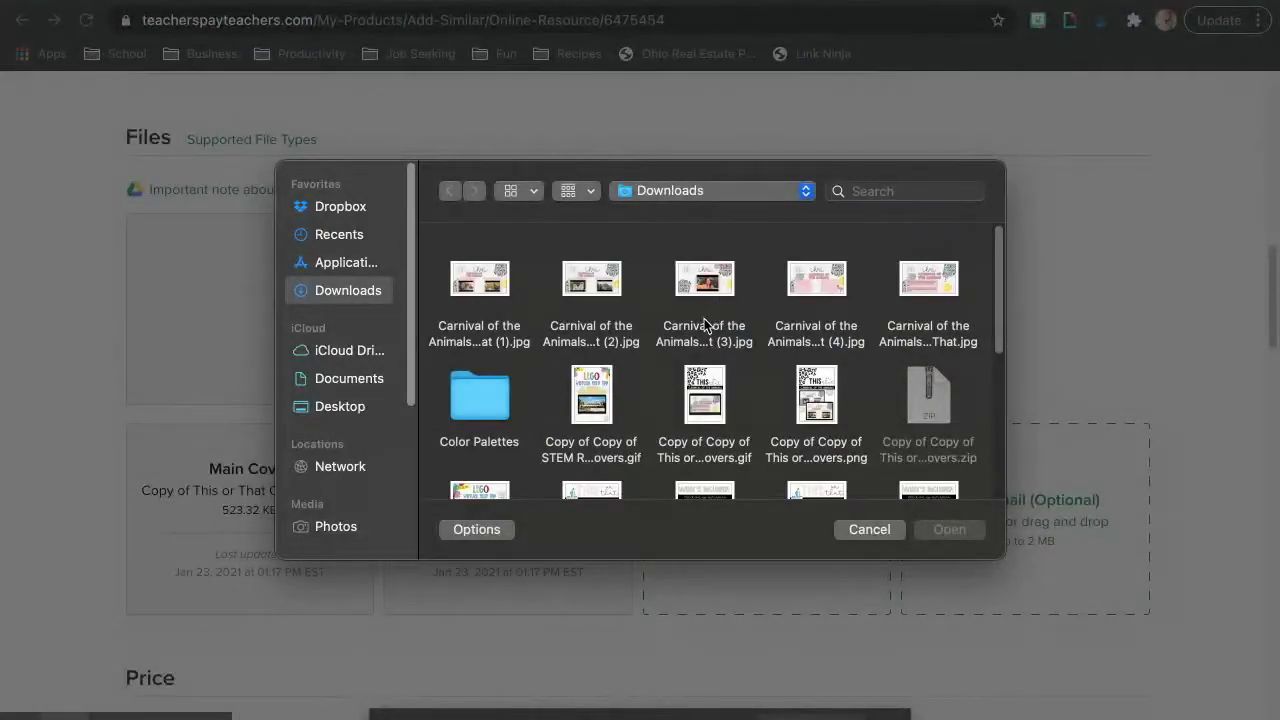
pyautogui.scroll(-8, 668, 355)
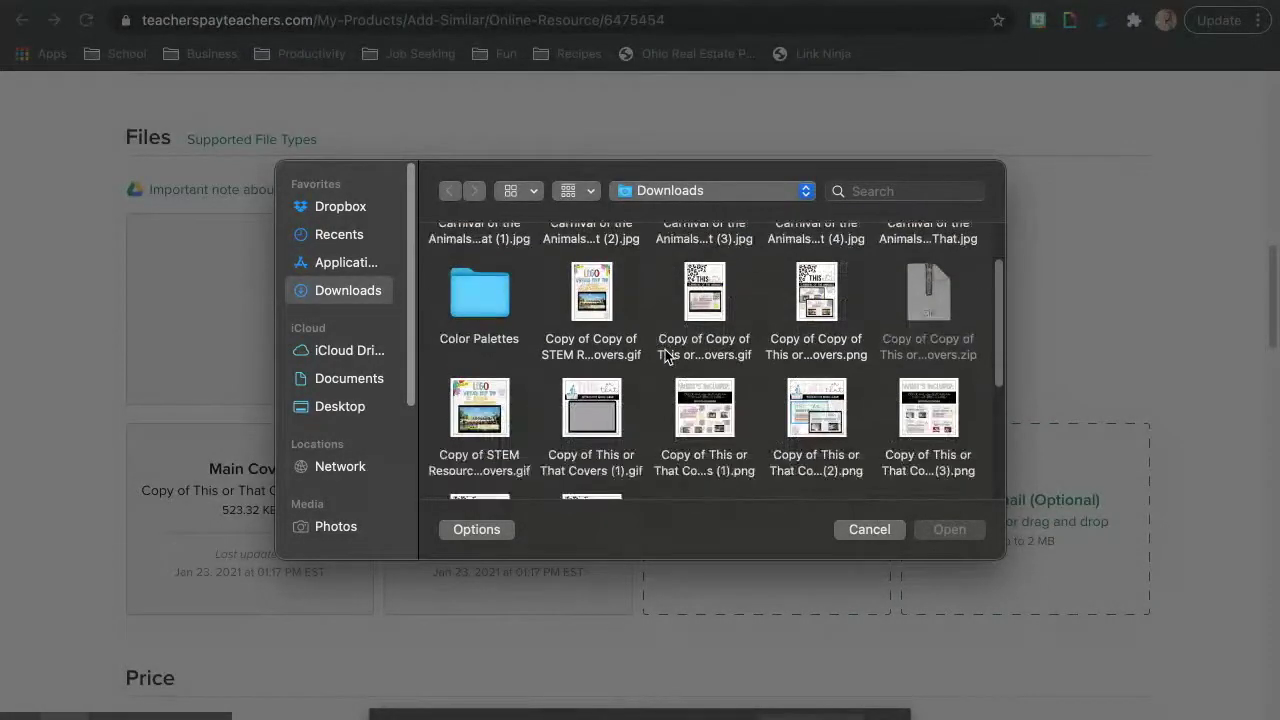
pyautogui.scroll(4, 665, 349)
pyautogui.click(585, 288)
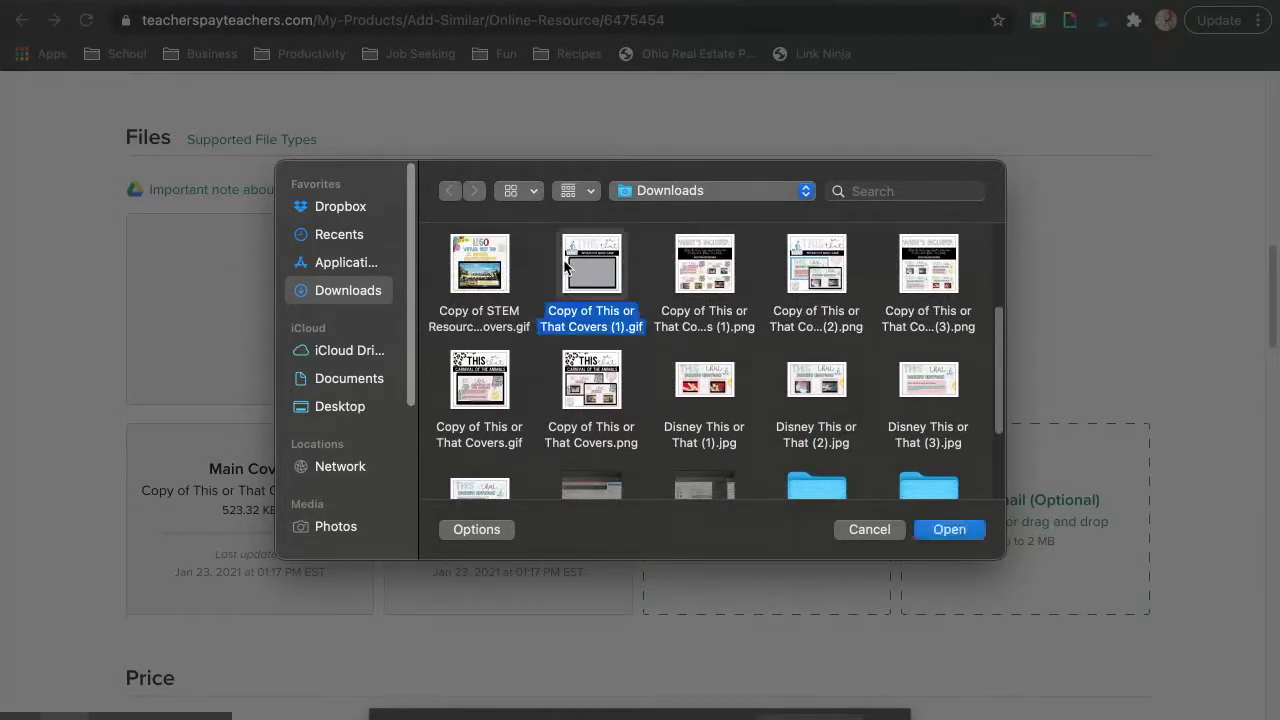
pyautogui.click(940, 533)
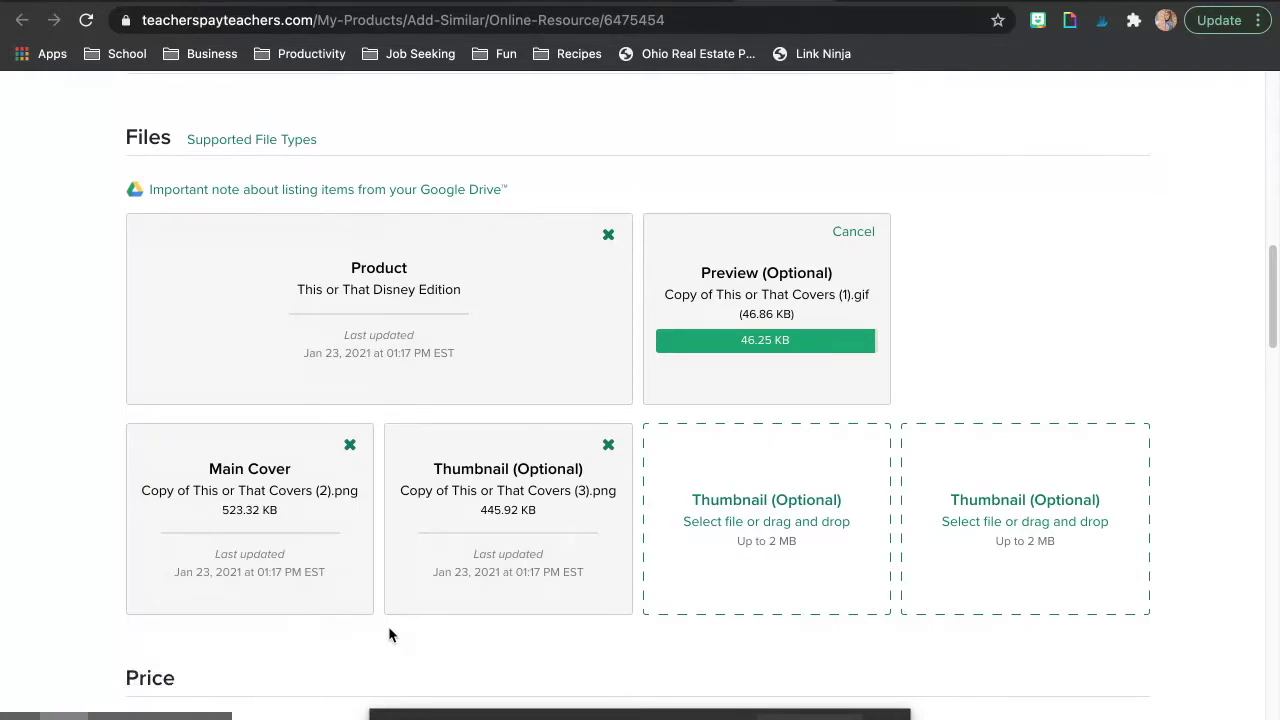
# - Create the This or That Disney Music product listing from the completed form
pyautogui.scroll(-18, 389, 632)
pyautogui.scroll(-2, 389, 632)
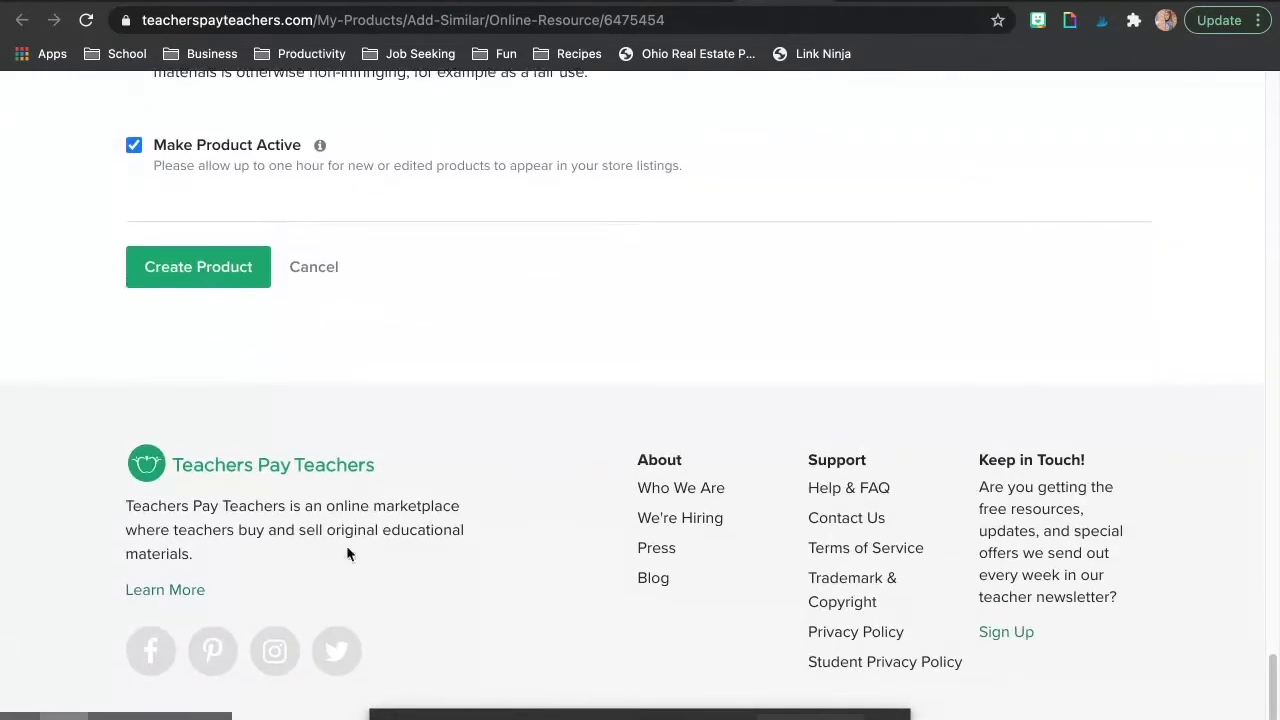
pyautogui.click(219, 267)
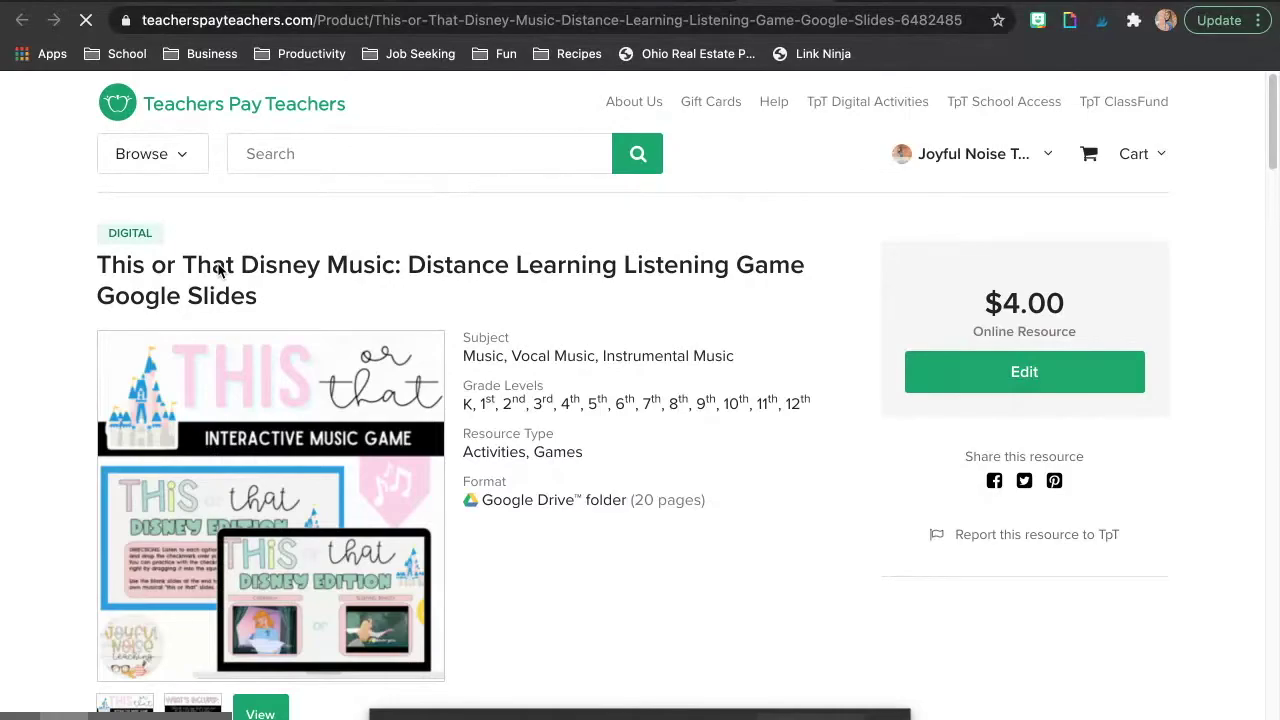
# - View the animated preview on the new product's listing page
pyautogui.scroll(-3, 218, 270)
pyautogui.click(272, 535)
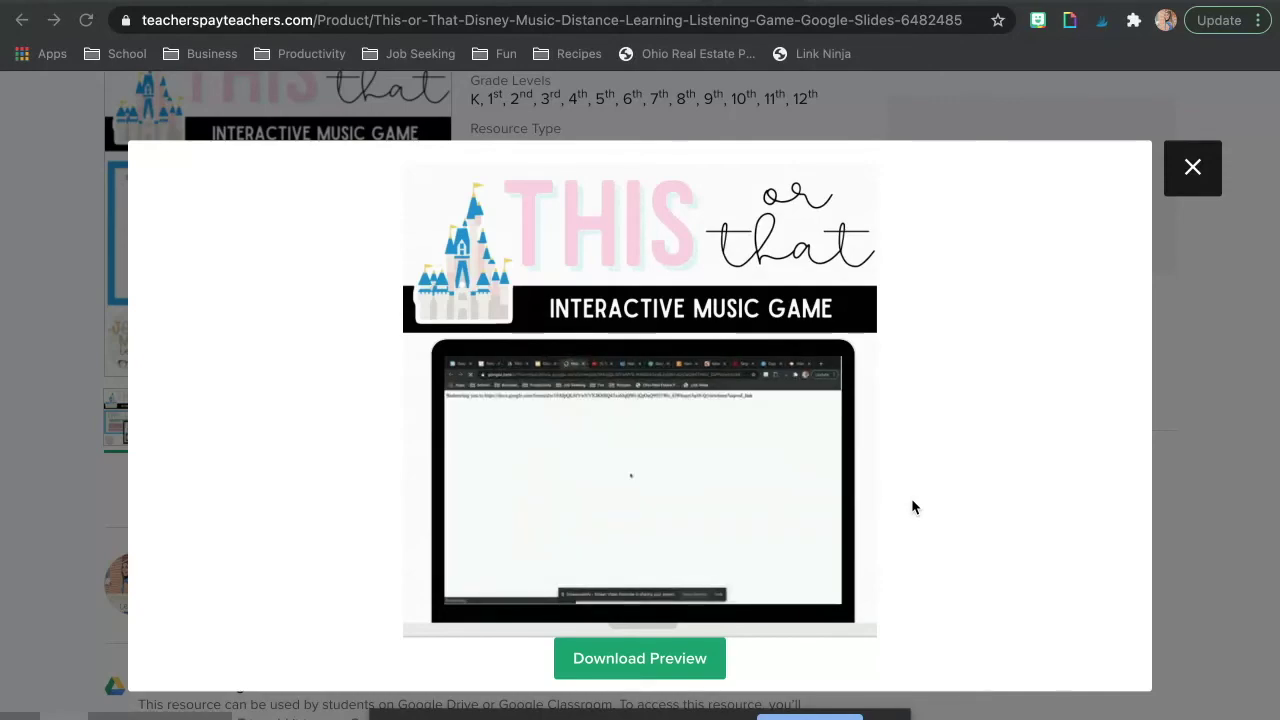
pyautogui.moveTo(640, 715)
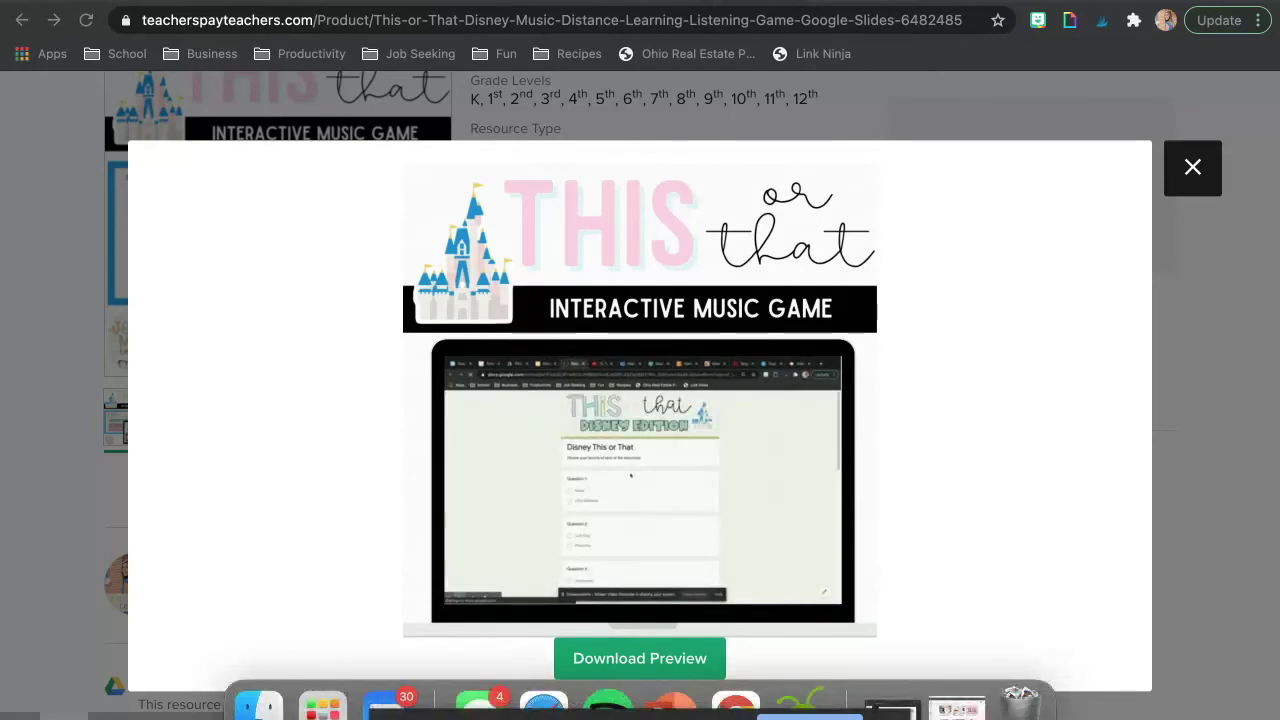